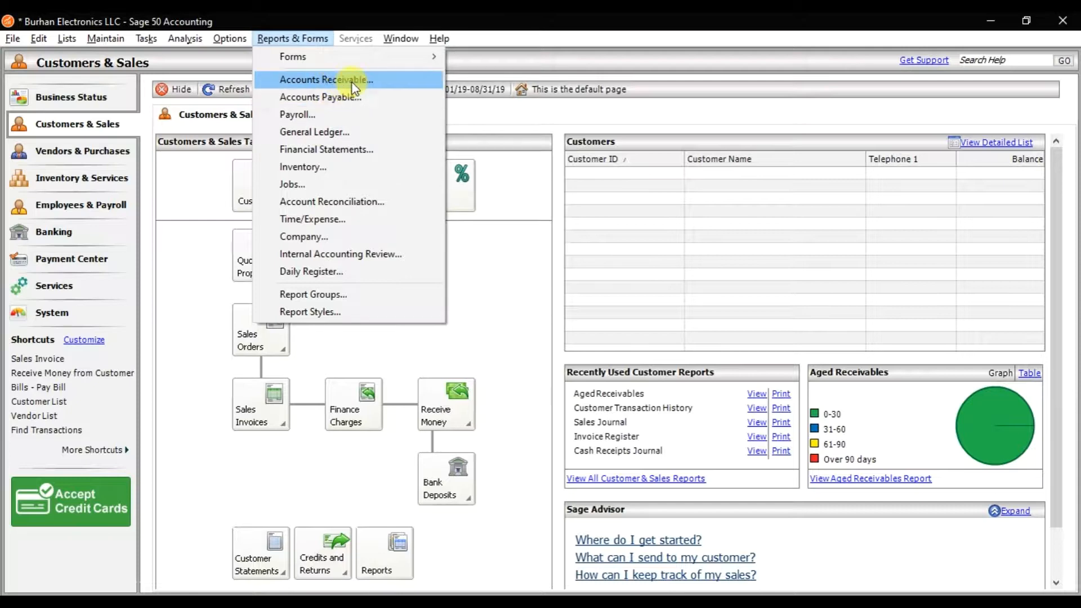
View the Sales Order Register from the Accounts Receivable reports, and close the report and report selection.
{"action": "left_click", "coordinate": [352, 83]}
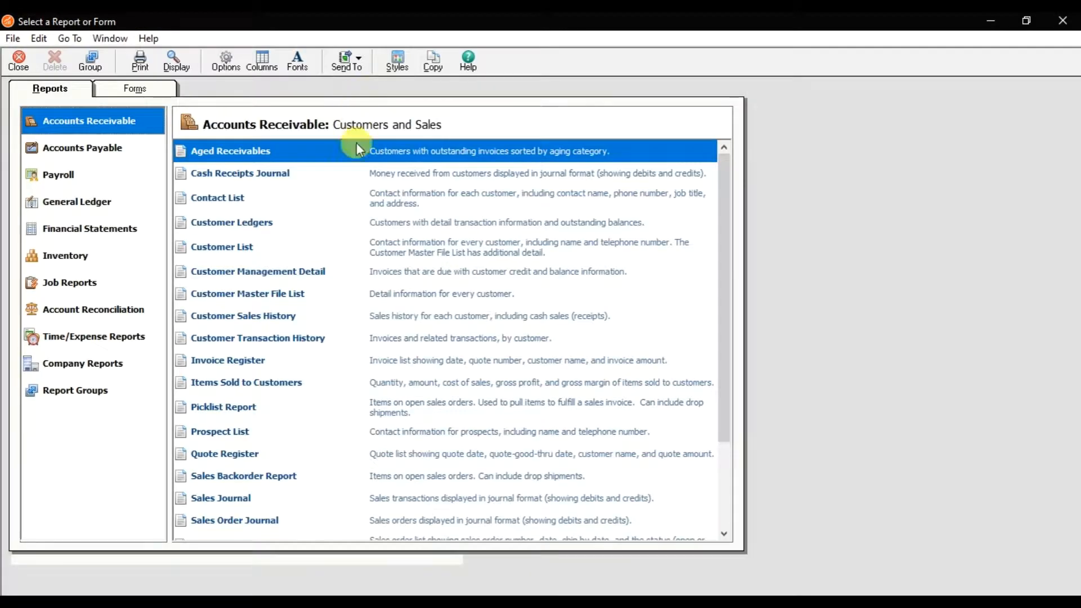
{"action": "scroll", "coordinate": [309, 356], "scroll_direction": "down", "scroll_amount": 2}
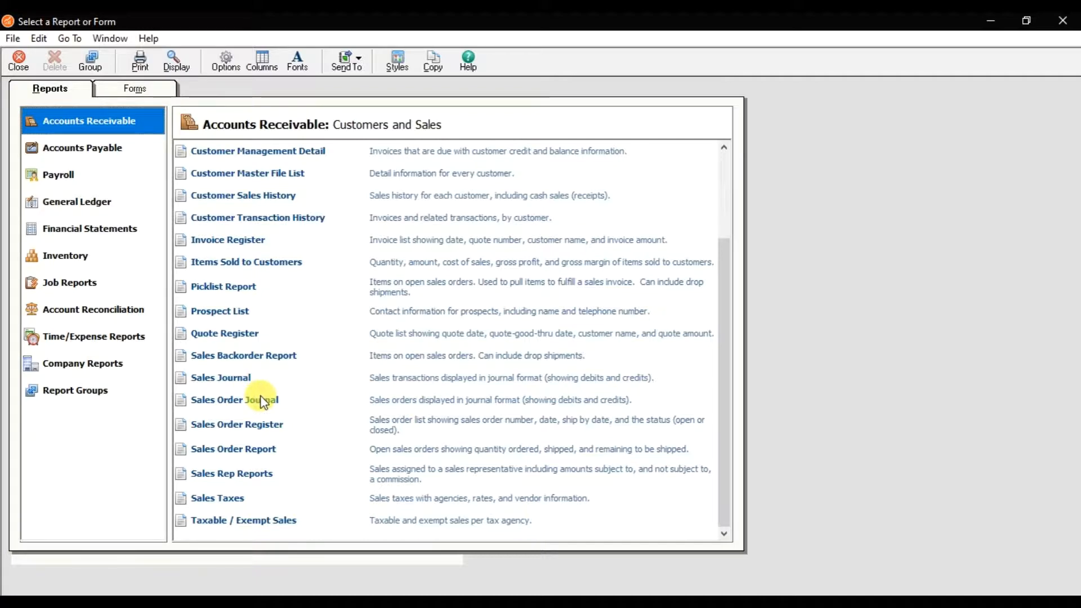
{"action": "left_click", "coordinate": [262, 401]}
{"action": "left_click", "coordinate": [261, 426]}
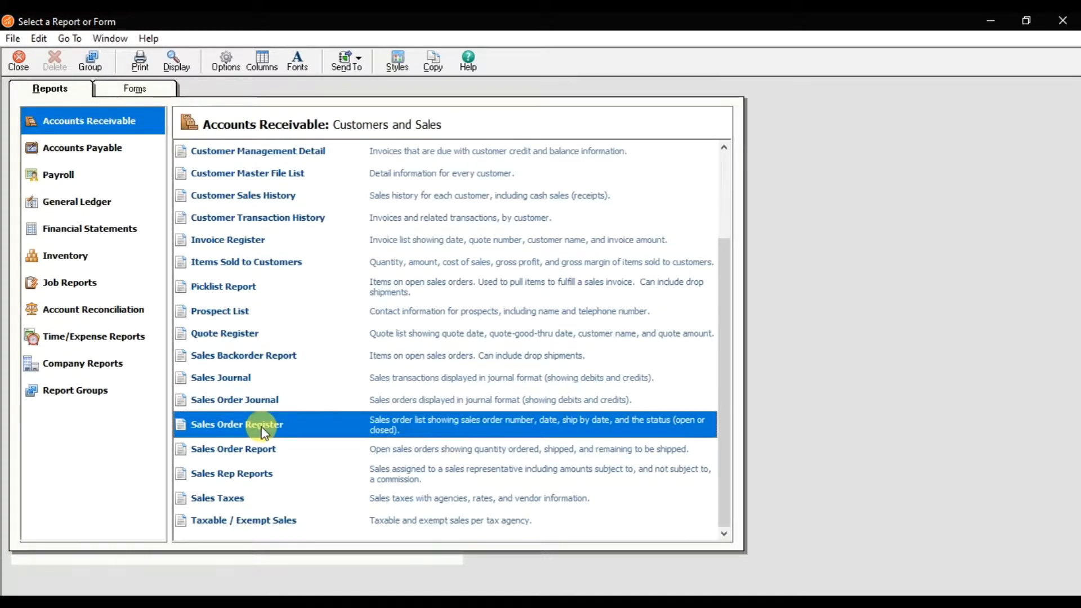
{"action": "double_click", "coordinate": [261, 426]}
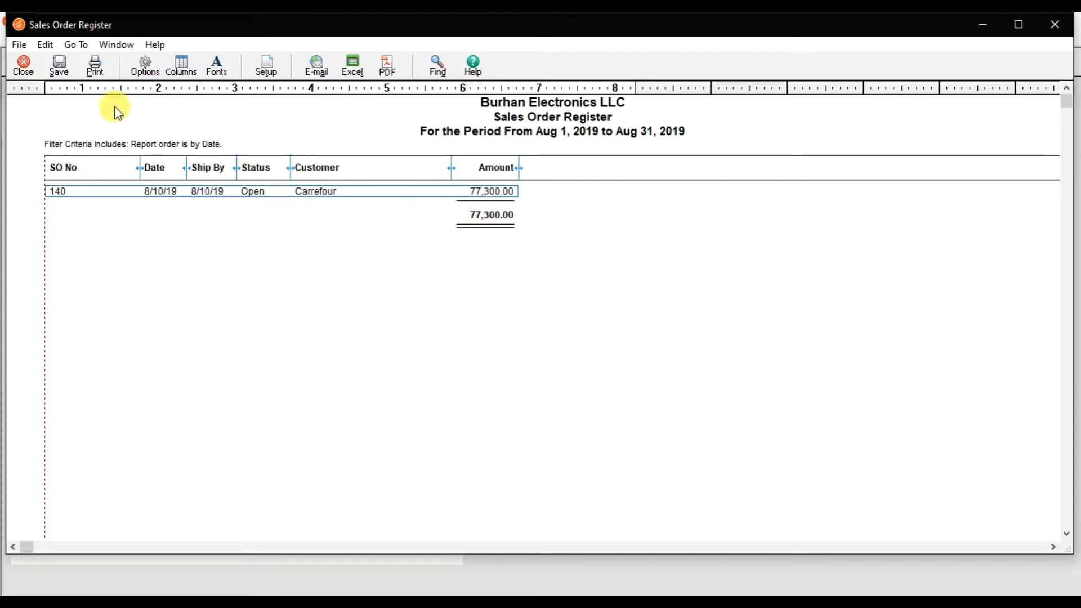
{"action": "left_click", "coordinate": [24, 67]}
{"action": "left_click", "coordinate": [23, 64]}
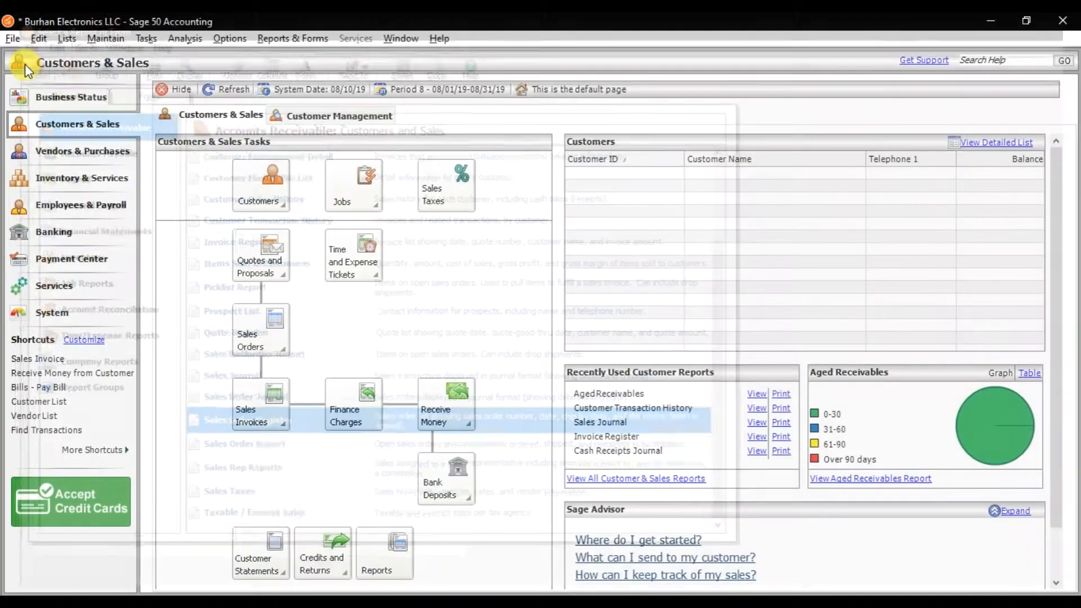
Open the Sales Orders window at full size and display the previous record, Carrefour's order.
{"action": "left_click", "coordinate": [151, 41]}
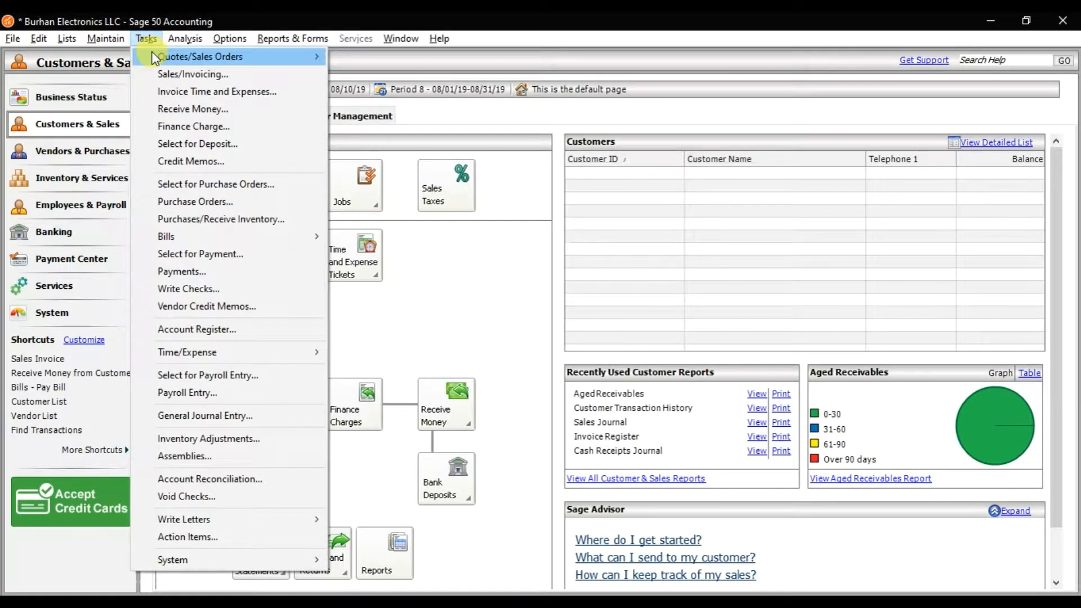
{"action": "mouse_move", "coordinate": [157, 59]}
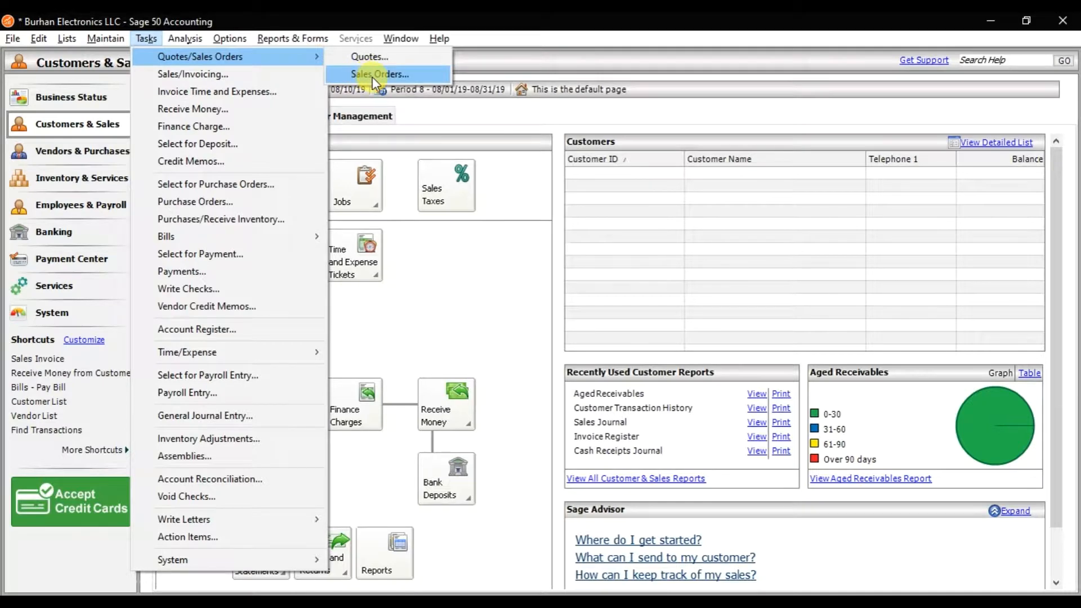
{"action": "left_click", "coordinate": [373, 77]}
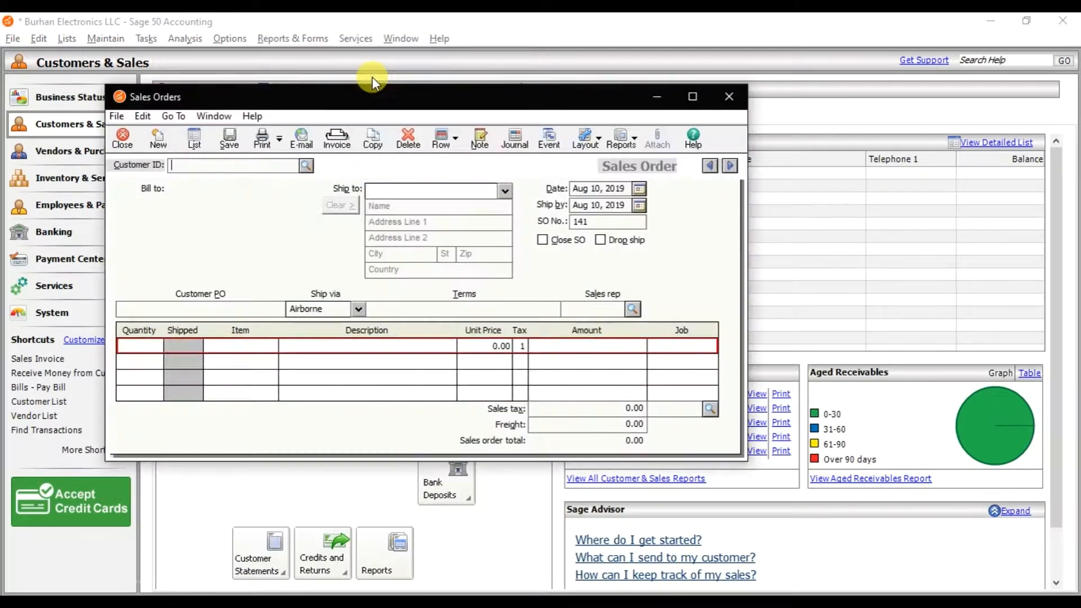
{"action": "left_click", "coordinate": [688, 99]}
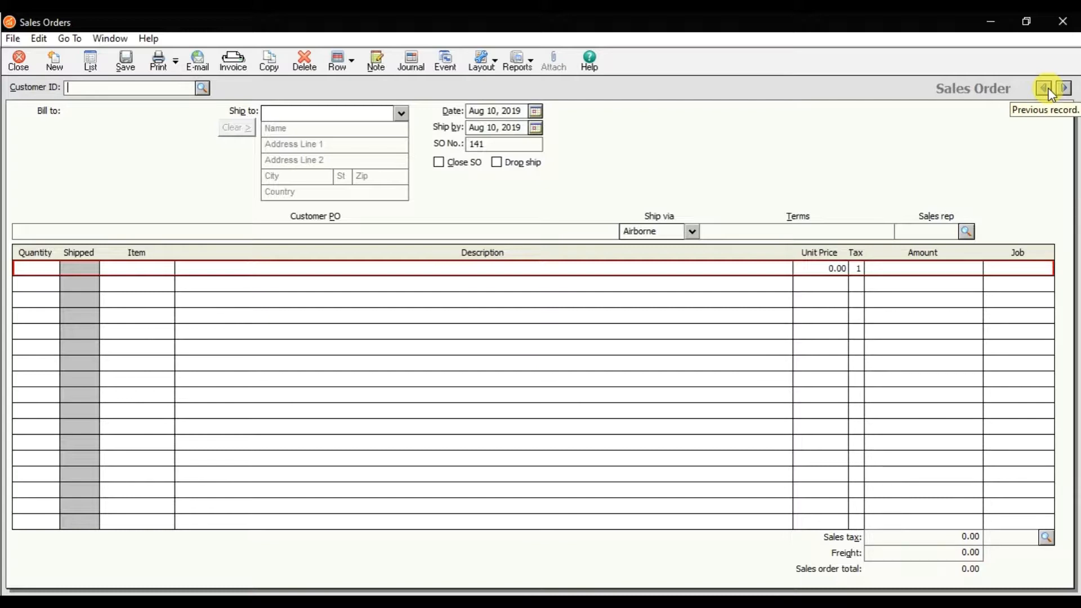
{"action": "left_click", "coordinate": [1044, 89]}
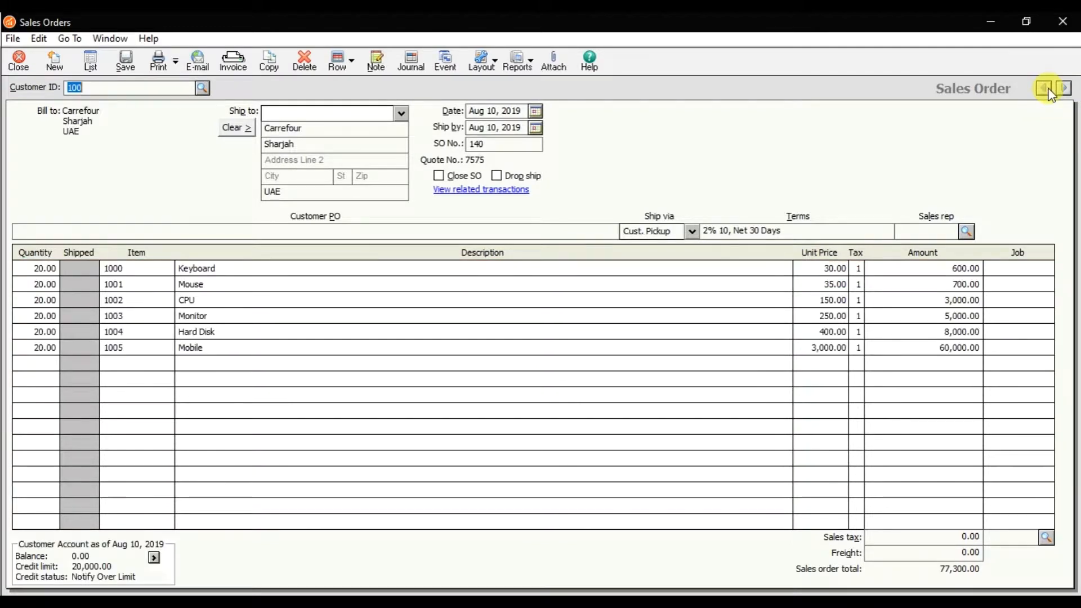
{"action": "double_click", "coordinate": [478, 144]}
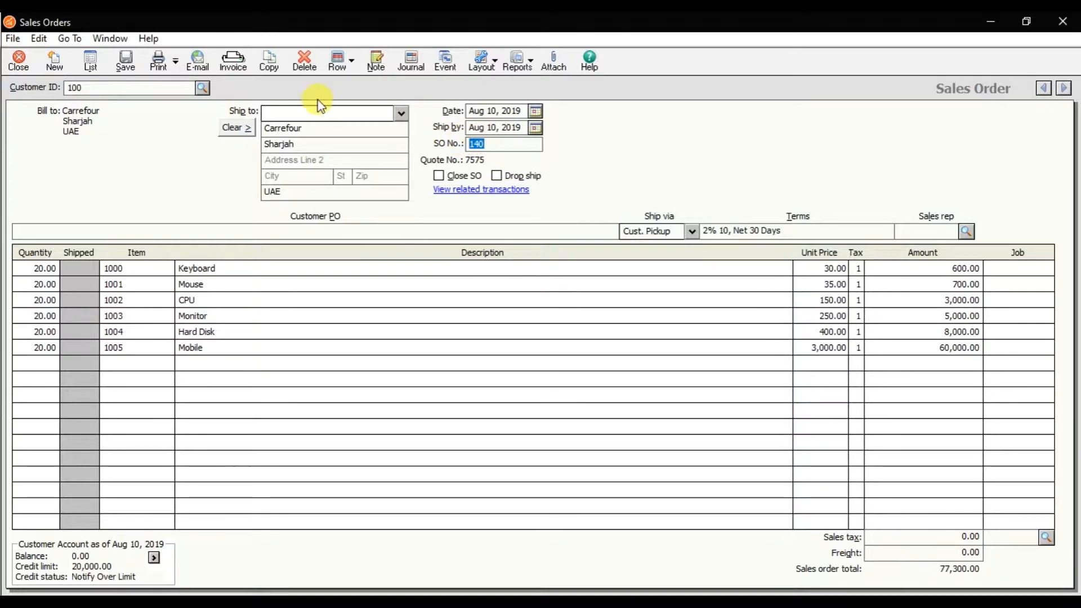
Check the Sales Order List for the current period, and close the list and the sales order.
{"action": "left_click", "coordinate": [89, 68]}
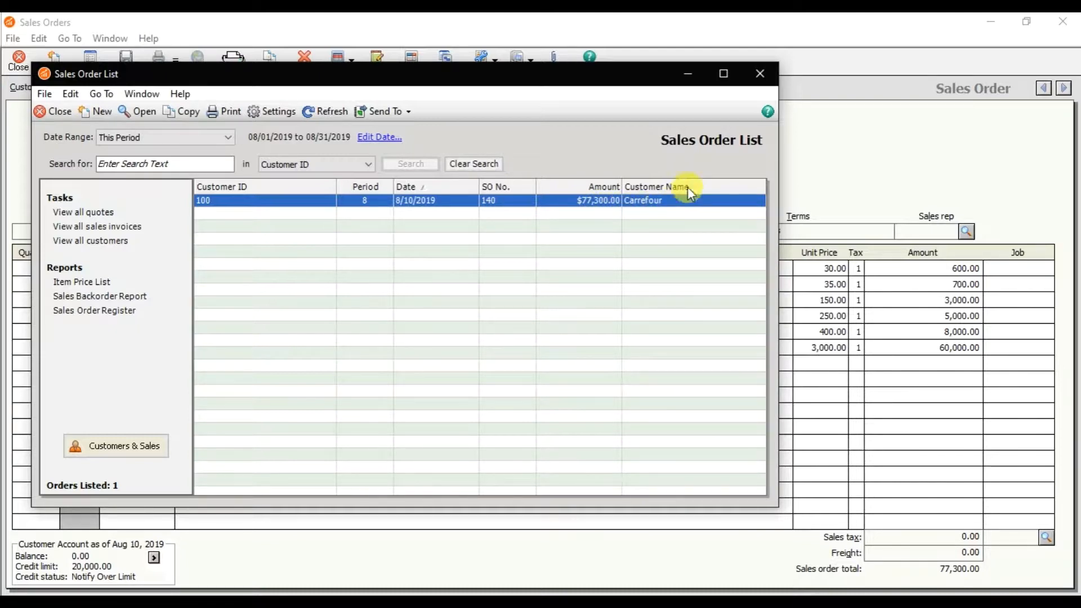
{"action": "left_click", "coordinate": [759, 74]}
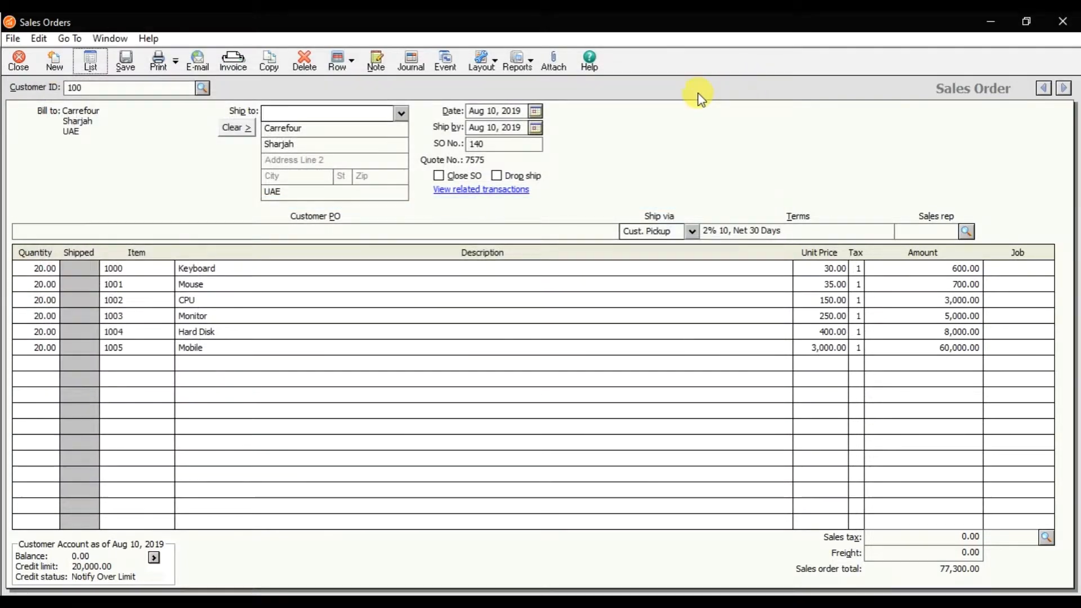
{"action": "left_click", "coordinate": [28, 66]}
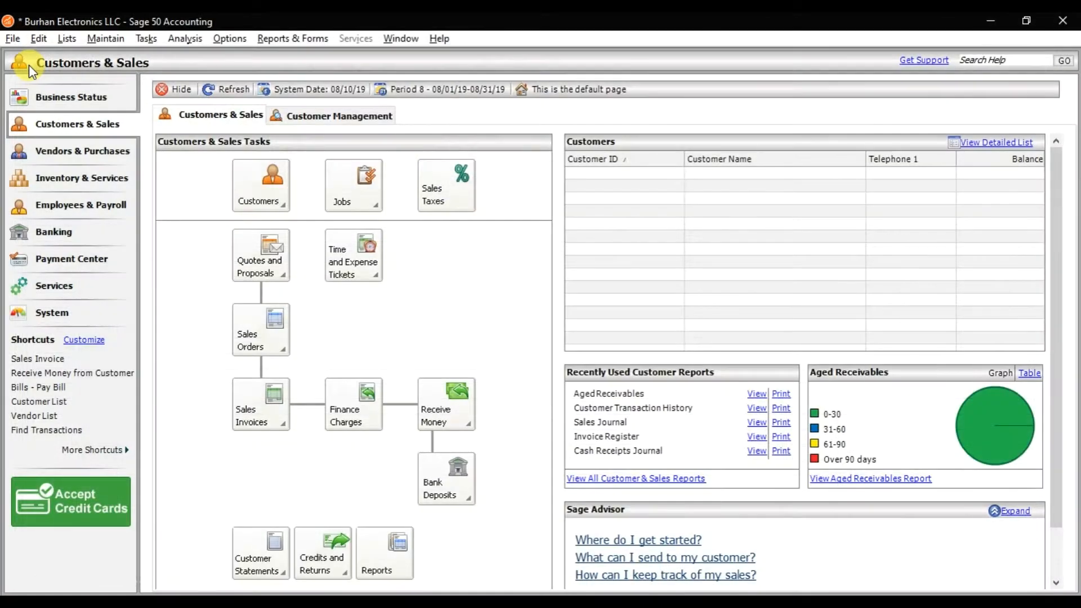
Start a new sales invoice in a maximized Sales/Invoicing window with Carrefour as the customer.
{"action": "left_click", "coordinate": [144, 44]}
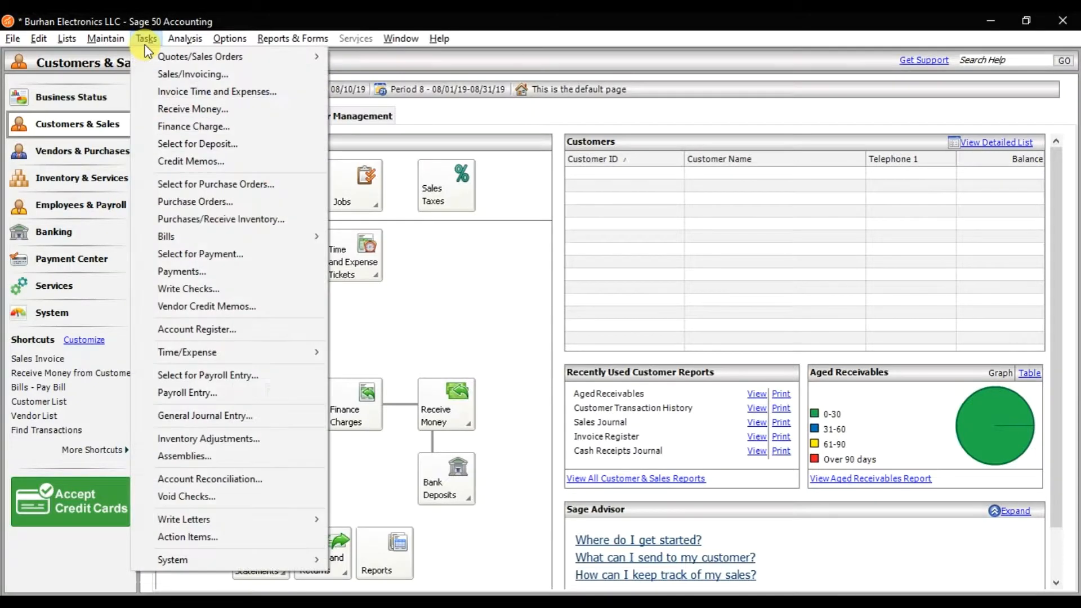
{"action": "left_click", "coordinate": [176, 79]}
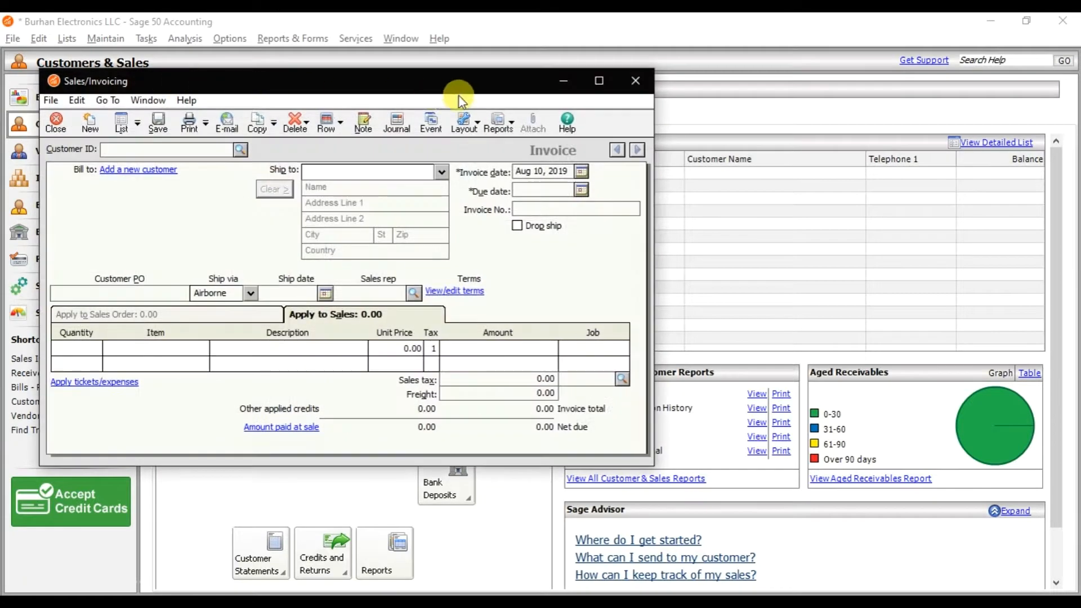
{"action": "left_click", "coordinate": [599, 81]}
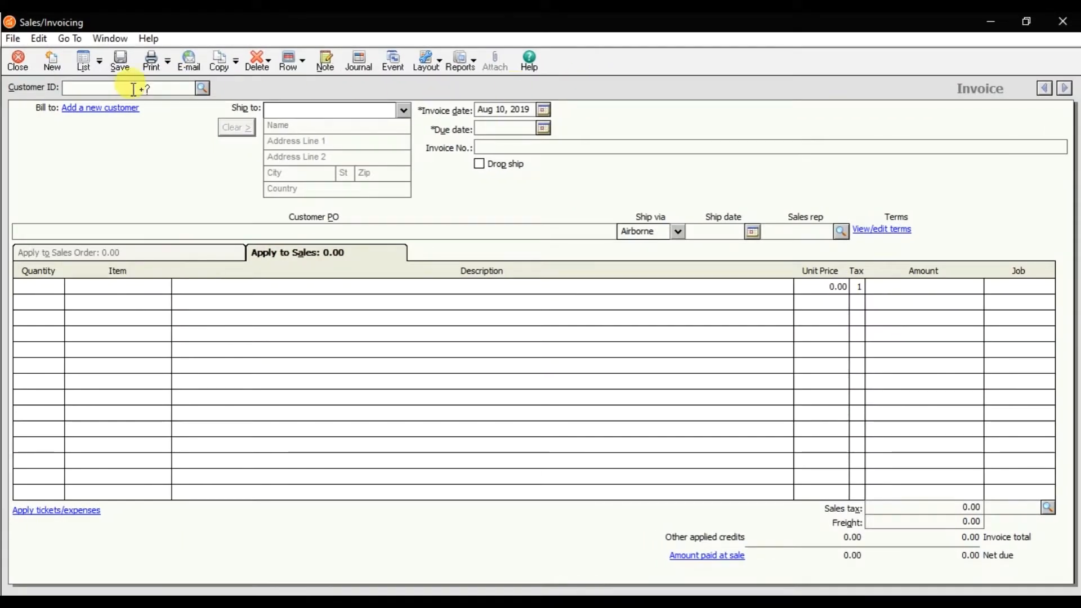
{"action": "left_click", "coordinate": [200, 89]}
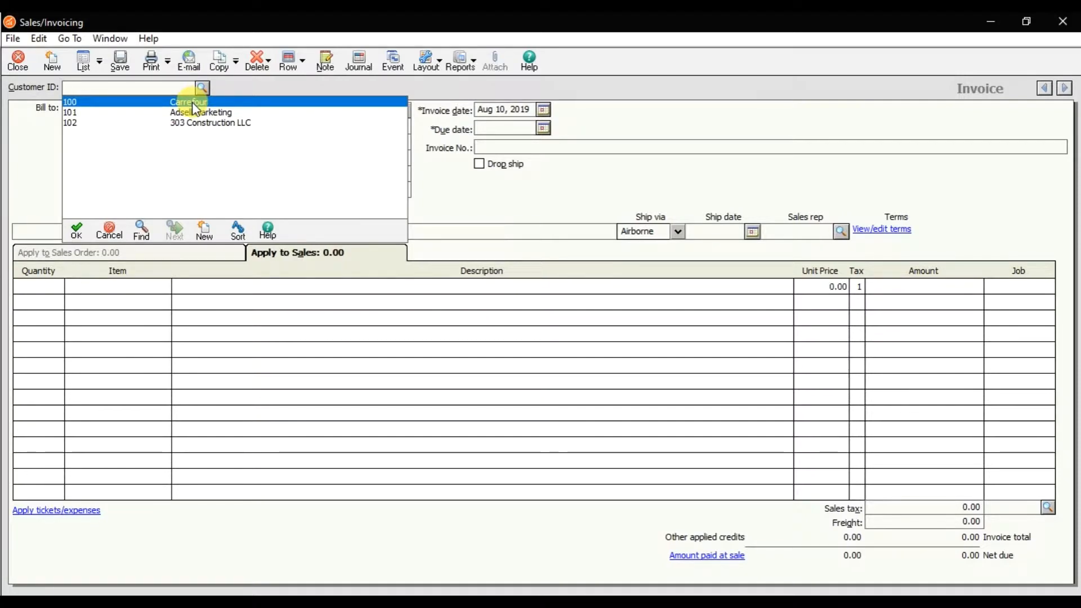
{"action": "double_click", "coordinate": [191, 102]}
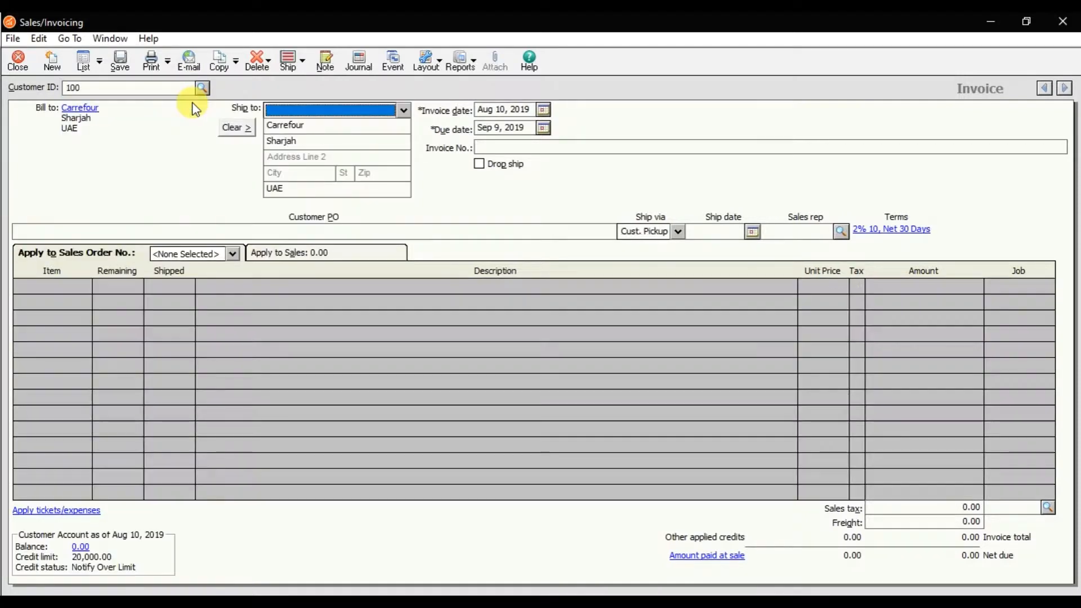
Review the invoice and due dates and enter AUG/001 as the invoice number.
{"action": "left_click", "coordinate": [489, 110]}
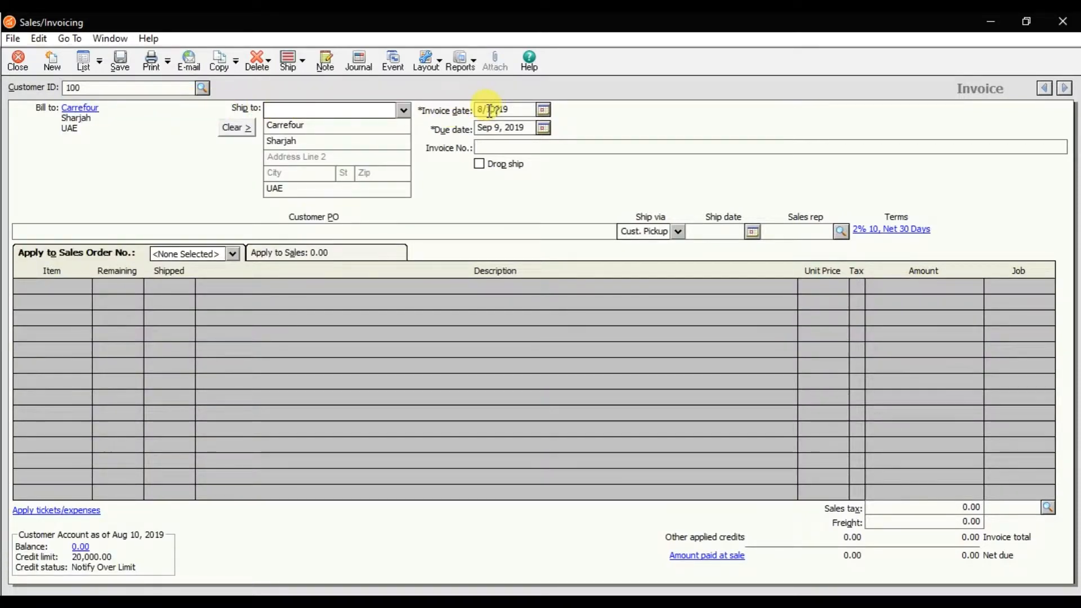
{"action": "left_click", "coordinate": [527, 125]}
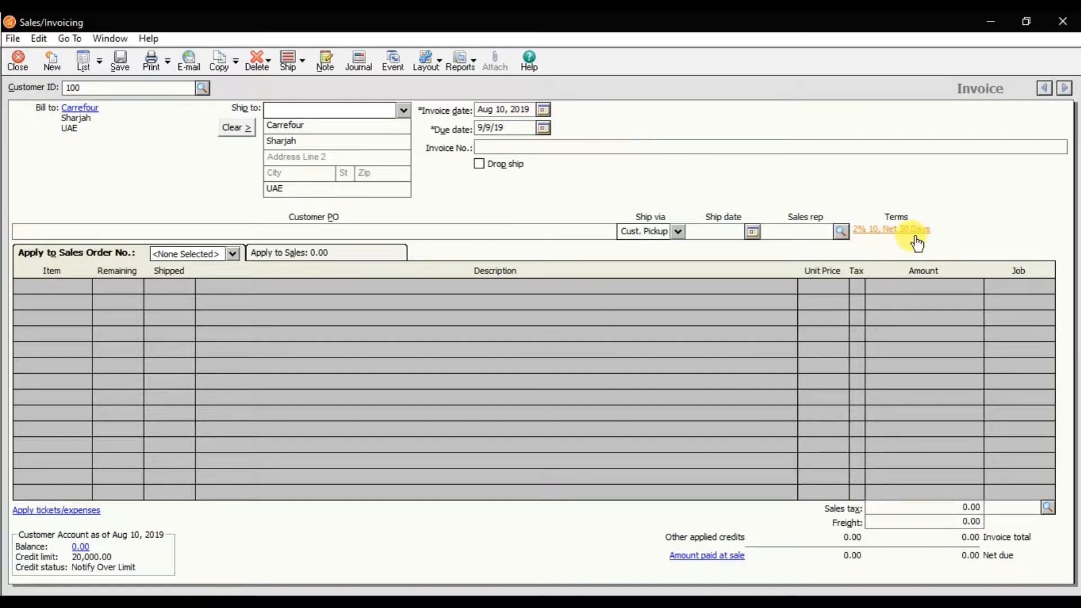
{"action": "left_click", "coordinate": [624, 147]}
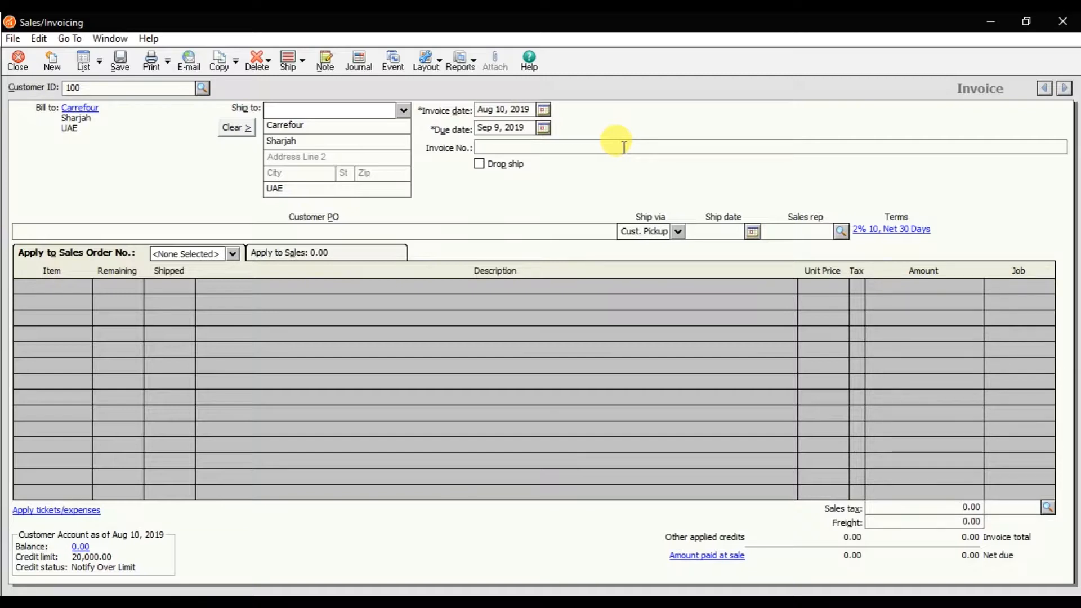
{"action": "type", "text": "A"}
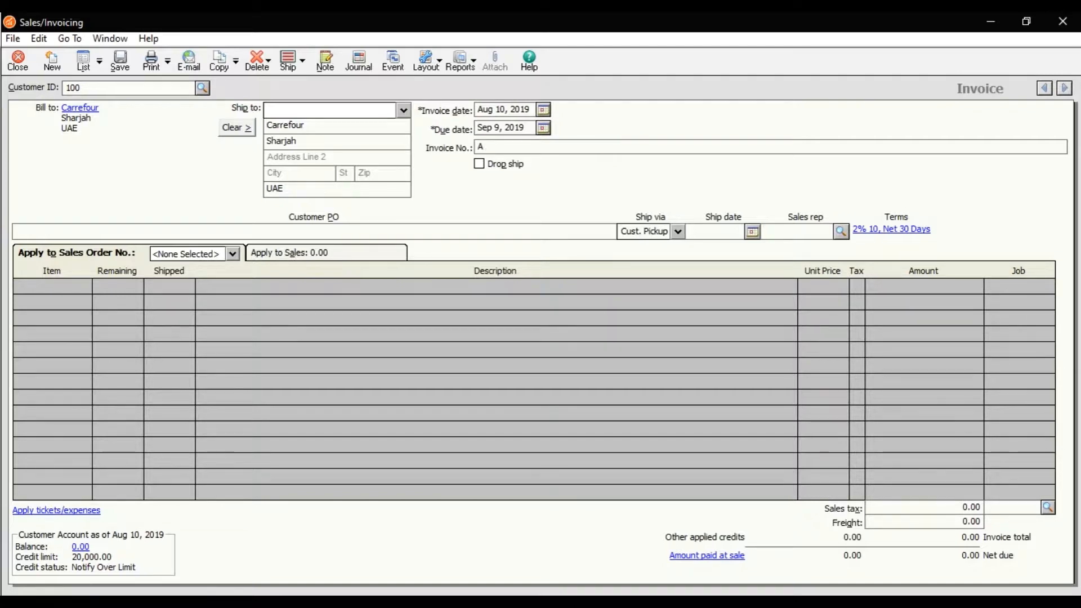
{"action": "type", "text": "UG/001"}
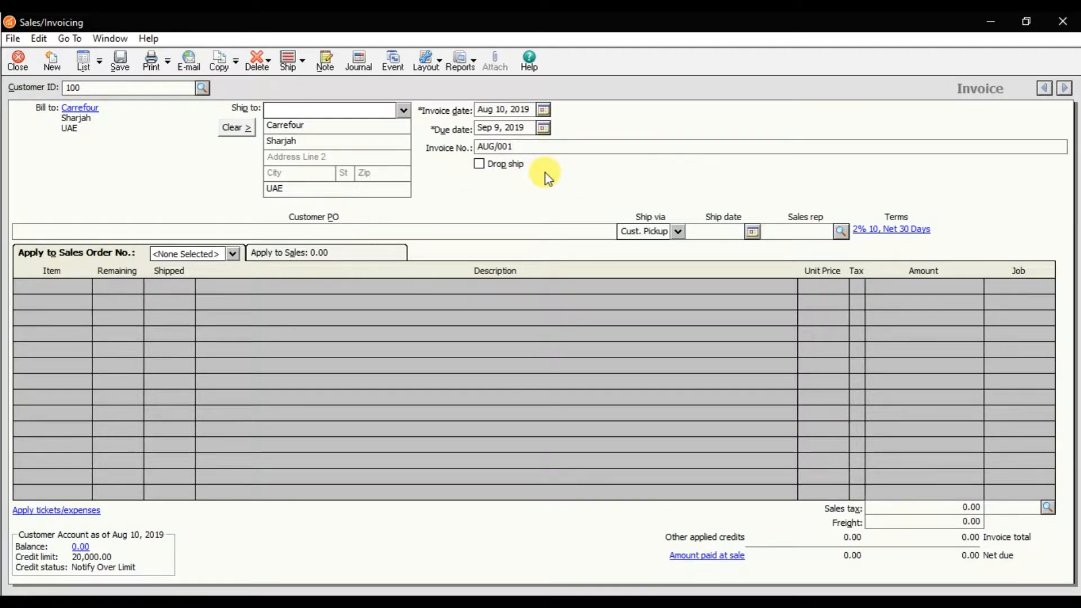
{"action": "left_click", "coordinate": [506, 169]}
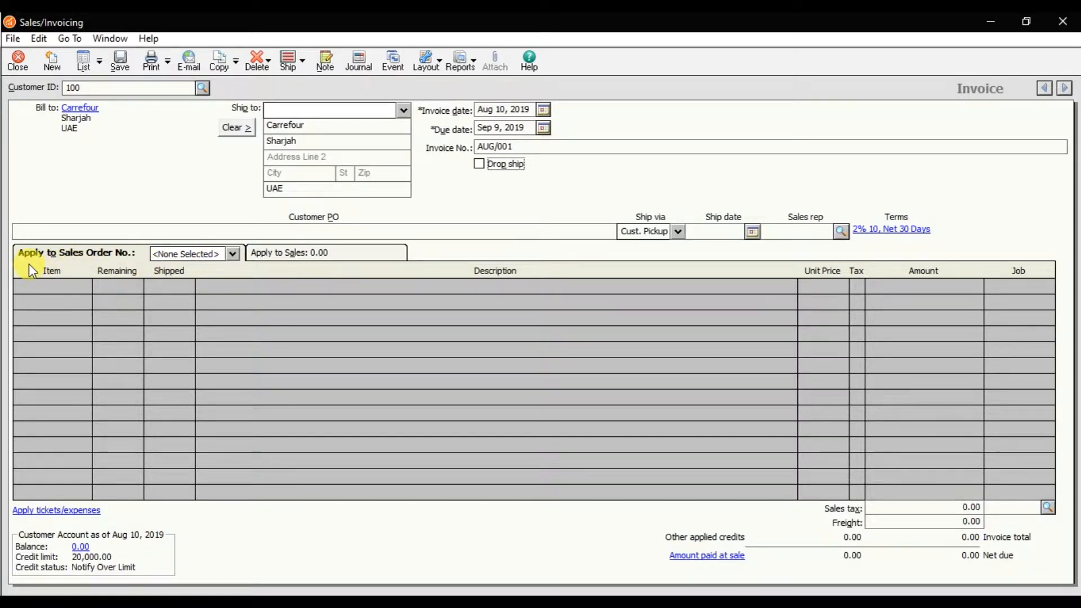
Apply the invoice to Carrefour's open sales order to load its items.
{"action": "left_click", "coordinate": [320, 257]}
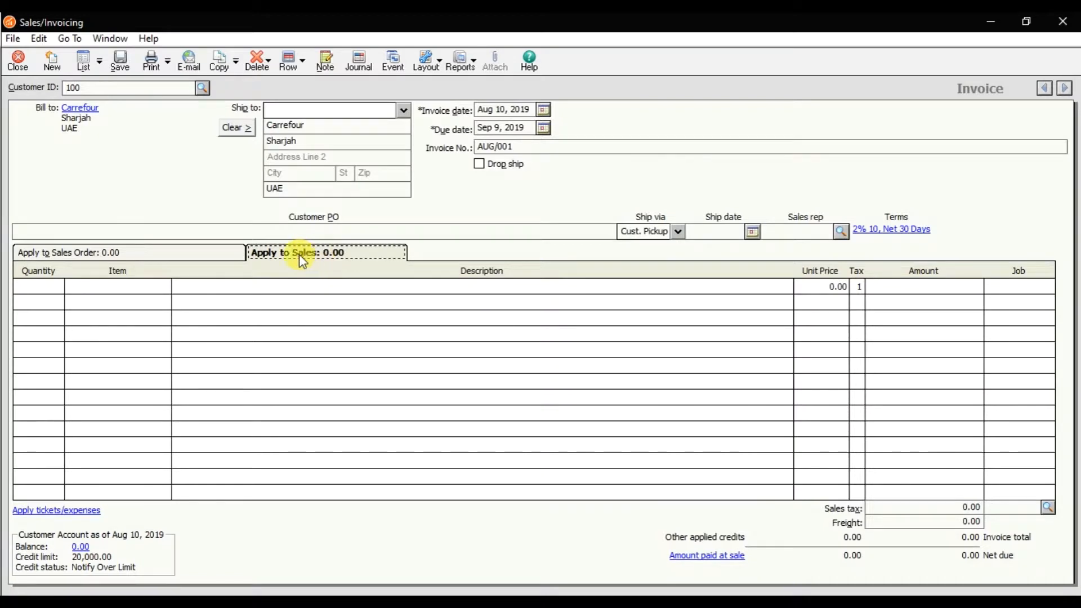
{"action": "left_click", "coordinate": [170, 257]}
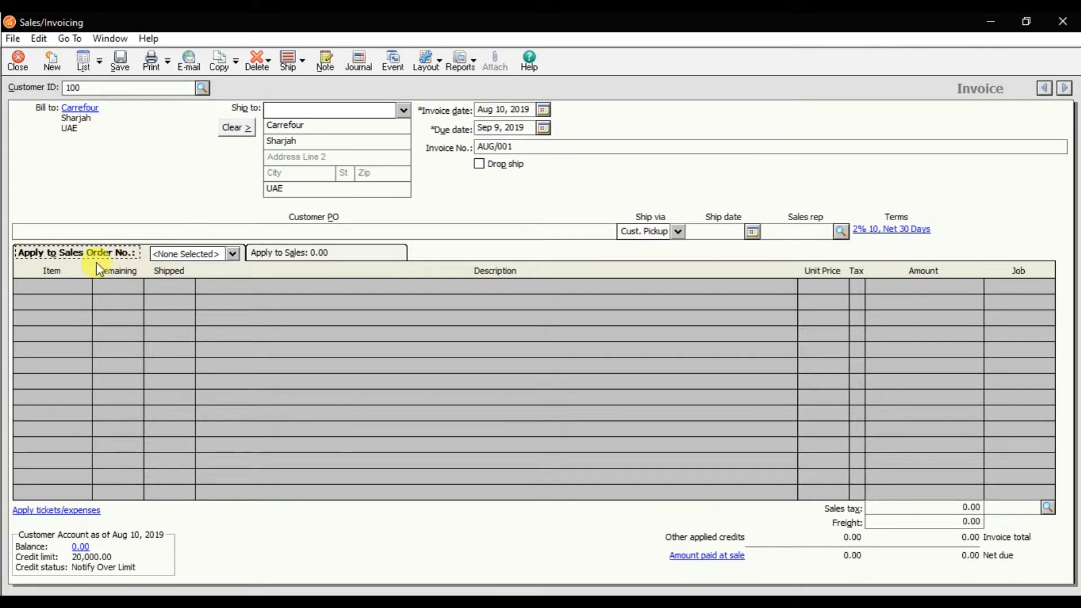
{"action": "left_click", "coordinate": [178, 255]}
{"action": "left_click", "coordinate": [178, 255]}
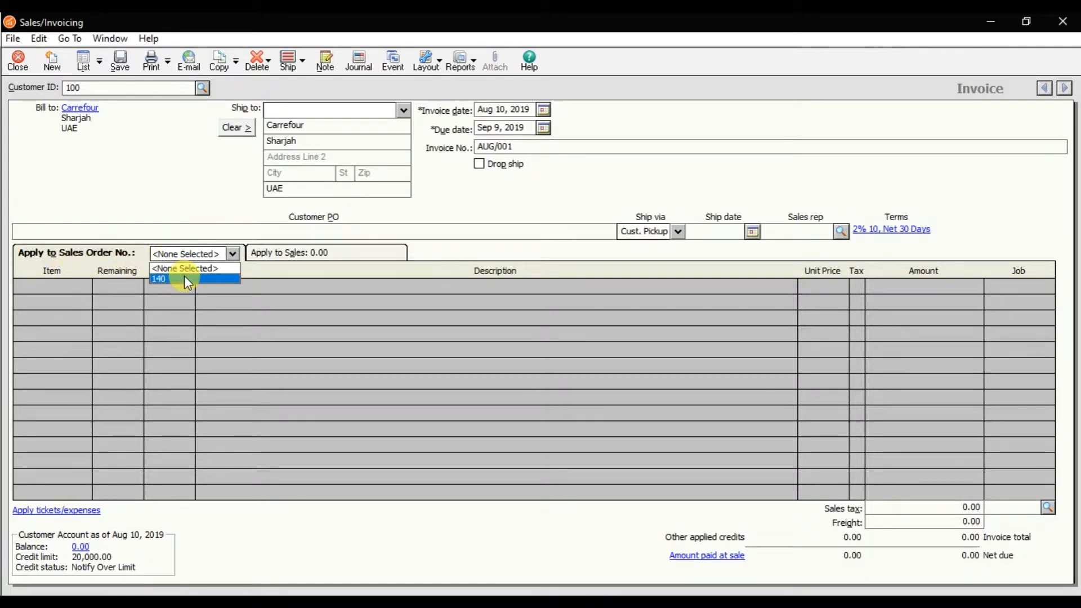
{"action": "left_click", "coordinate": [184, 278]}
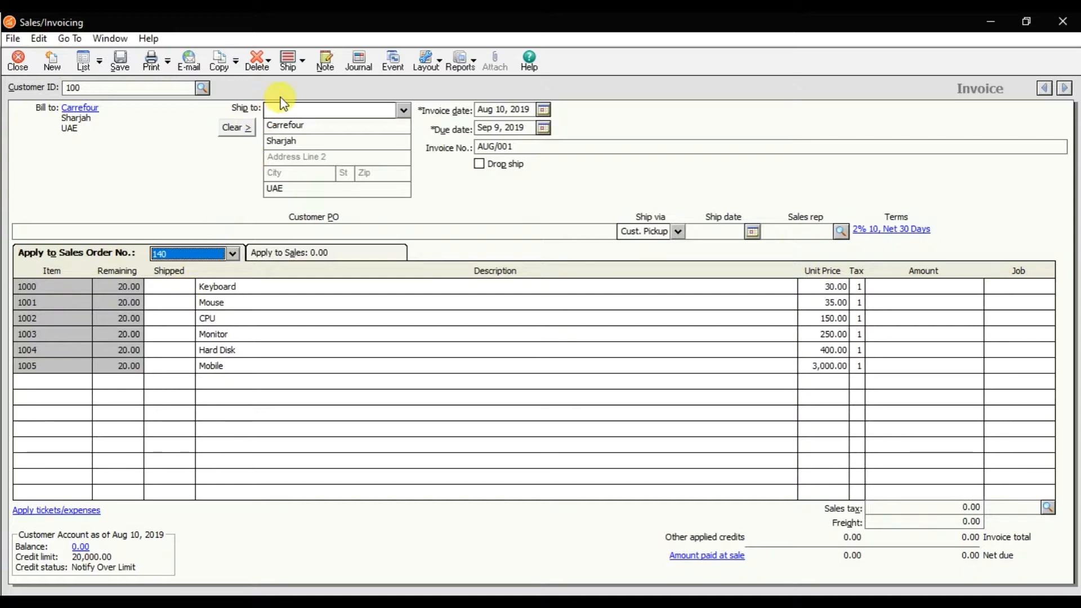
Try a shipped quantity of 15 on the Keyboard line, and clear that quantity again.
{"action": "left_click", "coordinate": [305, 64]}
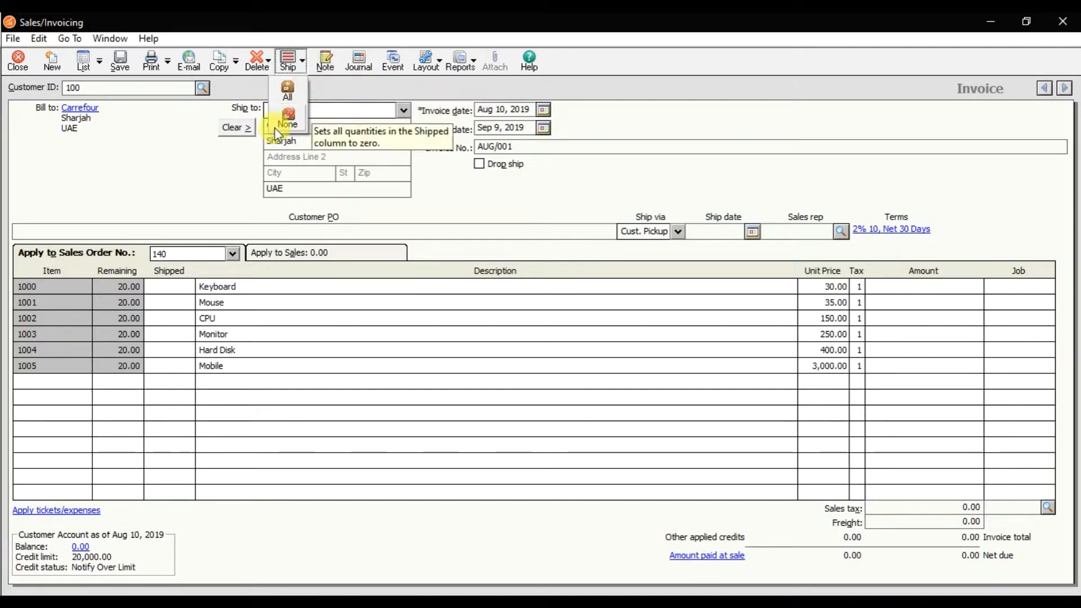
{"action": "left_click", "coordinate": [172, 292]}
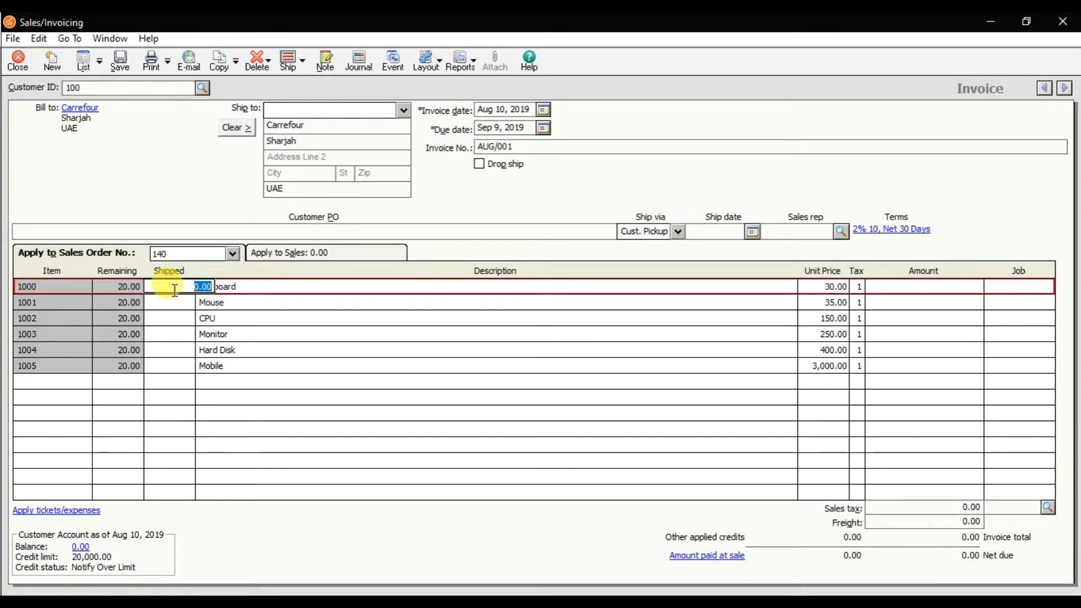
{"action": "left_click", "coordinate": [124, 286]}
{"action": "left_click", "coordinate": [161, 289]}
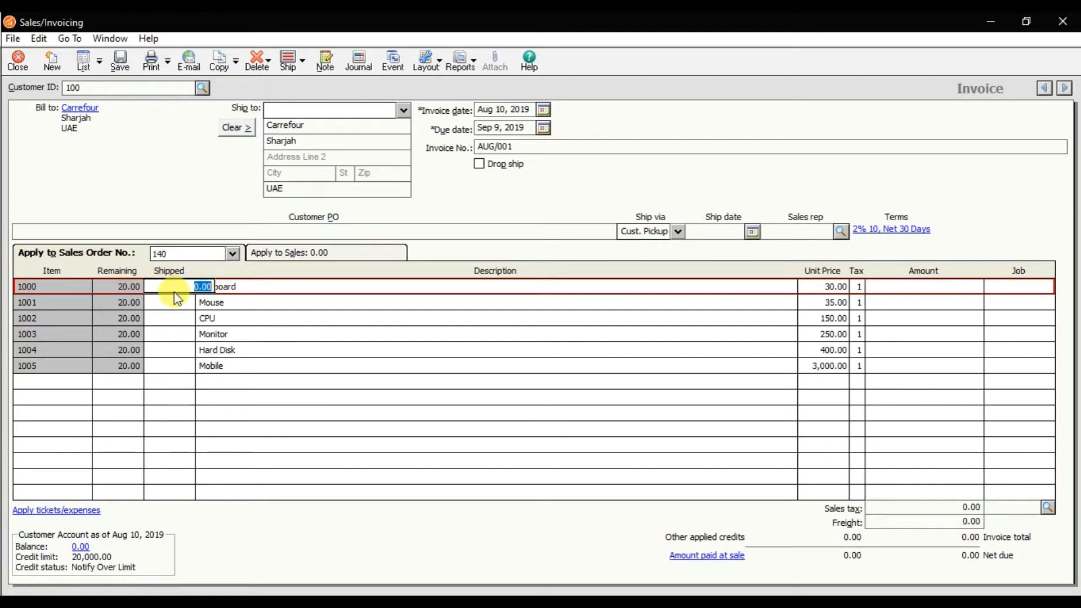
{"action": "type", "text": "15"}
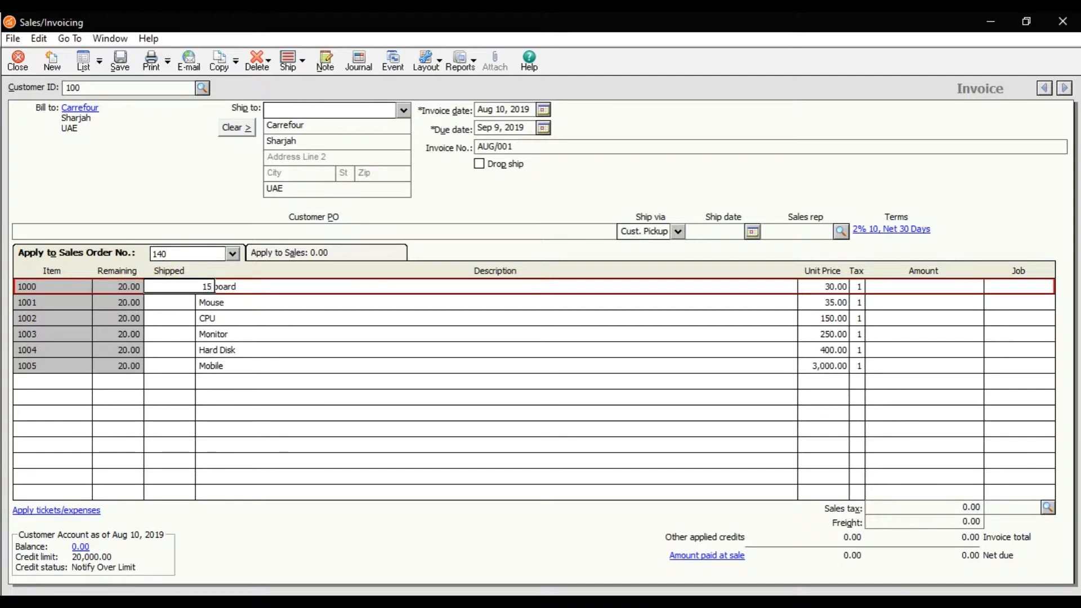
{"action": "key", "text": "Down"}
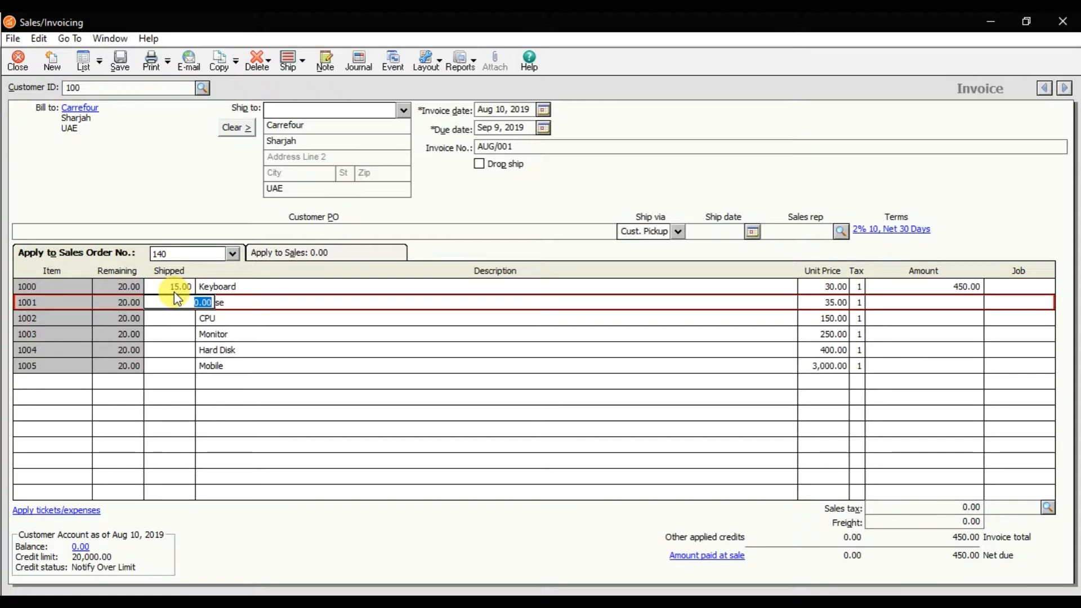
{"action": "left_click", "coordinate": [174, 291]}
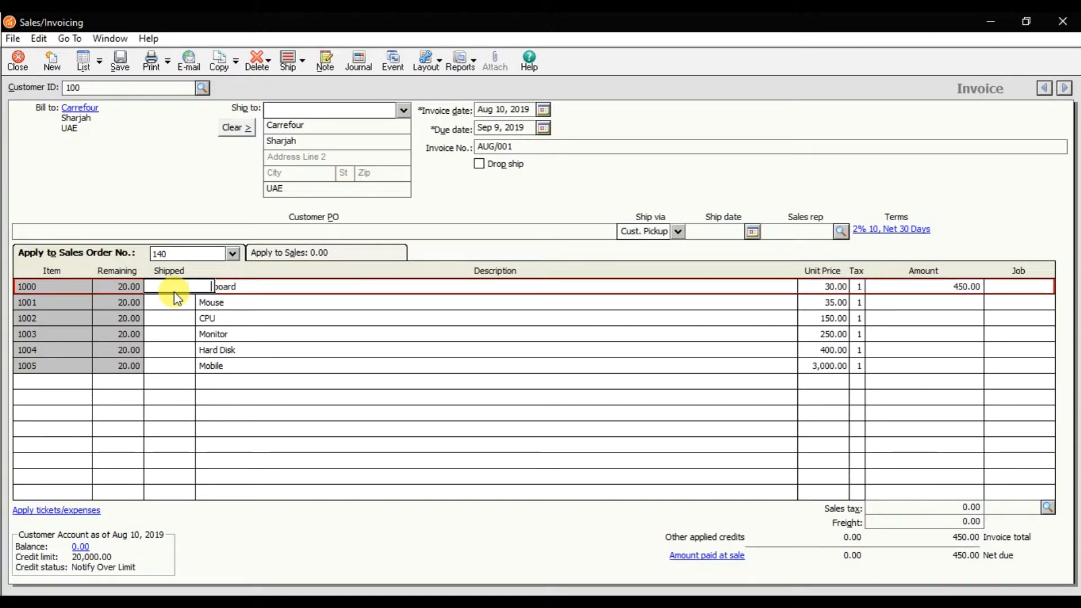
Mark the full remaining quantities of all items on the sales order as shipped.
{"action": "left_click", "coordinate": [305, 66]}
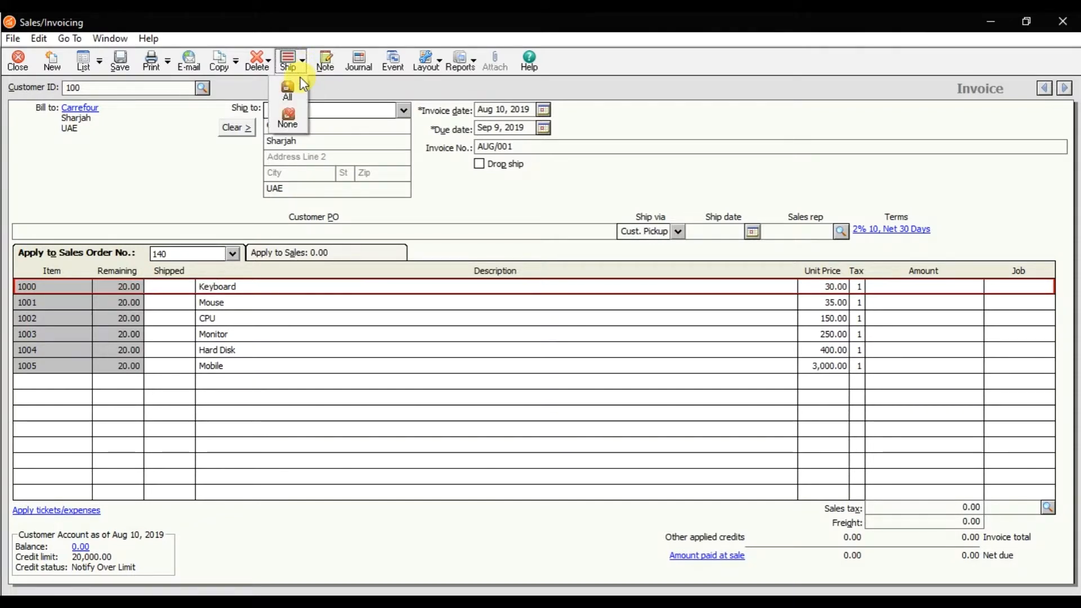
{"action": "left_click", "coordinate": [296, 91]}
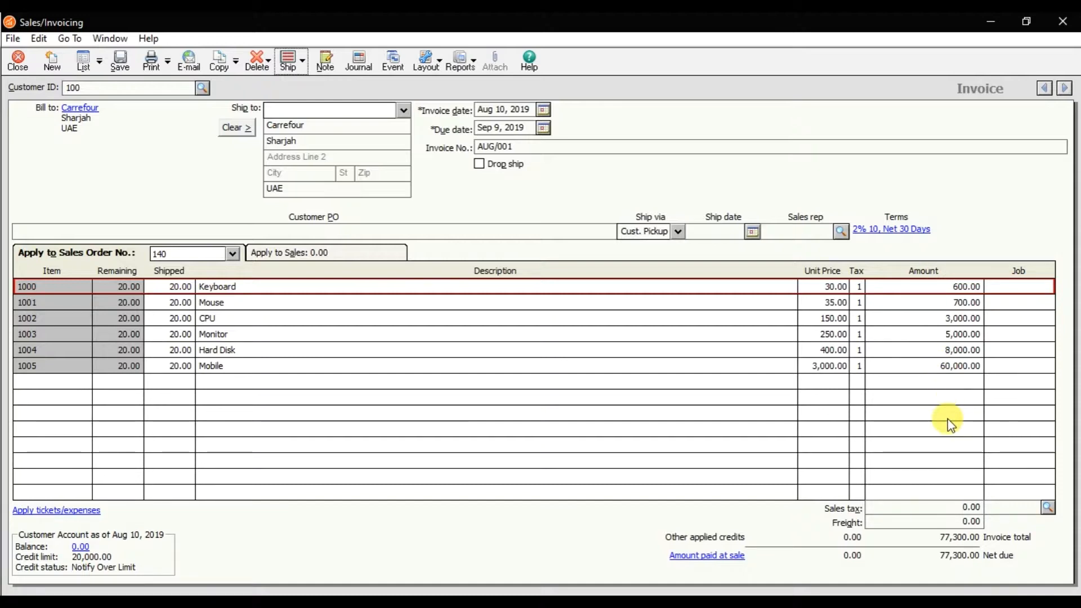
{"action": "left_click", "coordinate": [973, 521]}
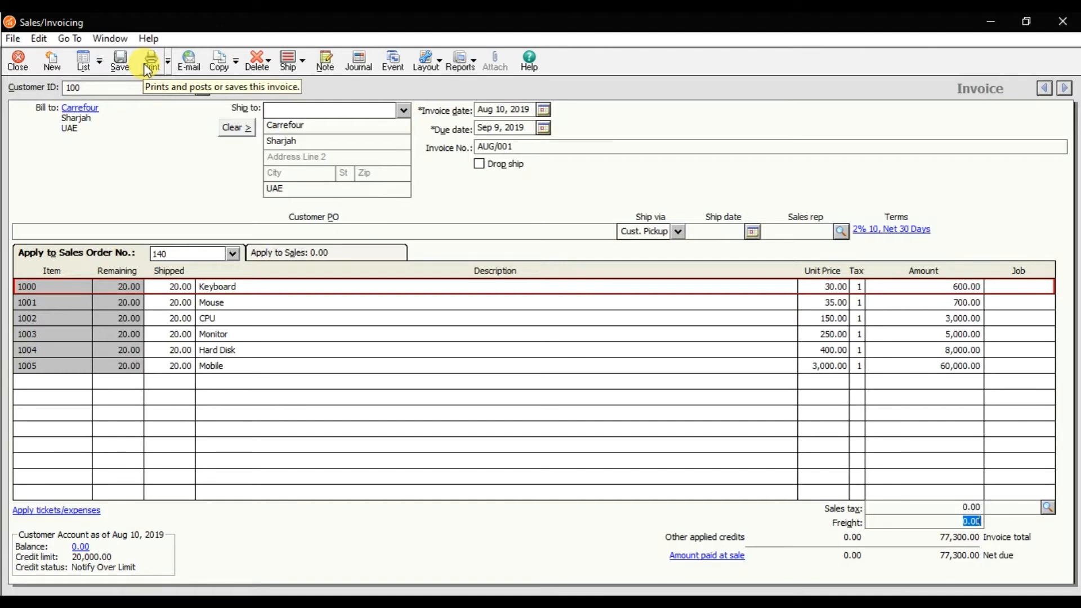
Save Carrefour's invoice, accepting that it exceeds the credit limit, and close the invoicing window.
{"action": "left_click", "coordinate": [125, 67]}
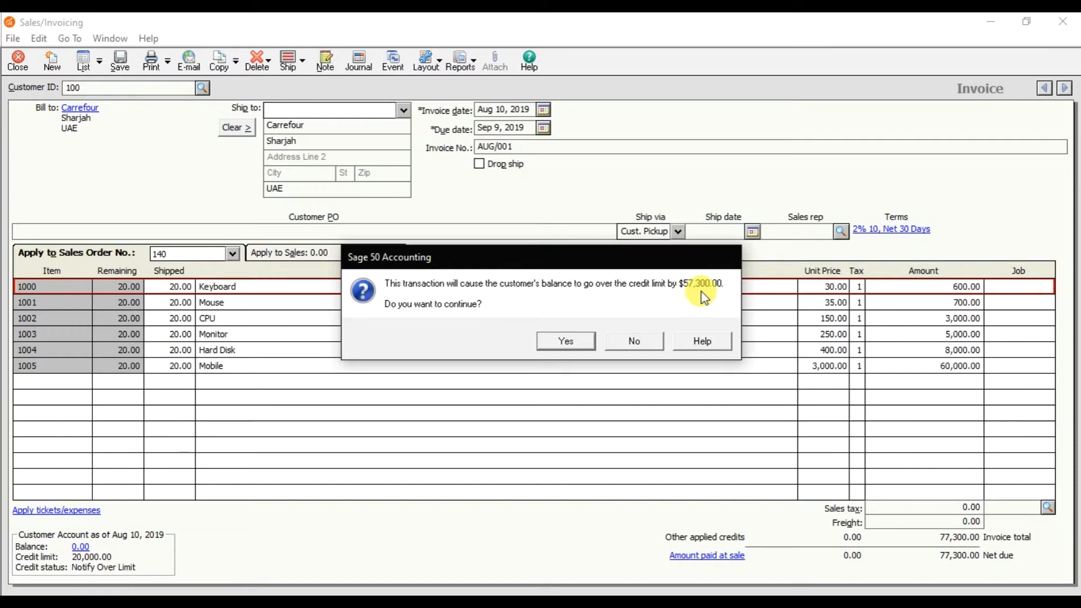
{"action": "left_click", "coordinate": [563, 342]}
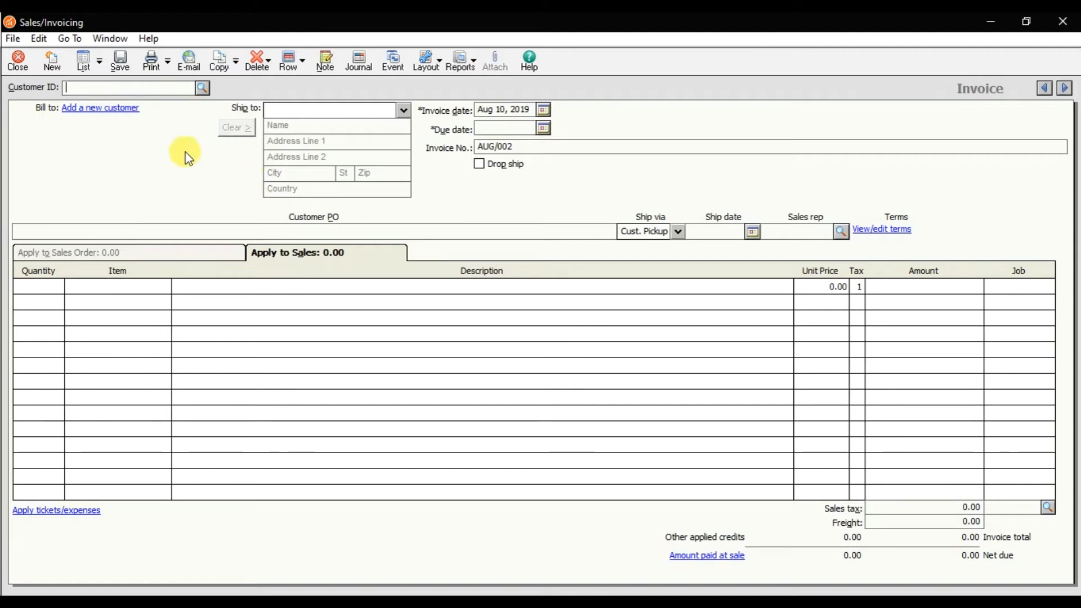
{"action": "left_click", "coordinate": [18, 61]}
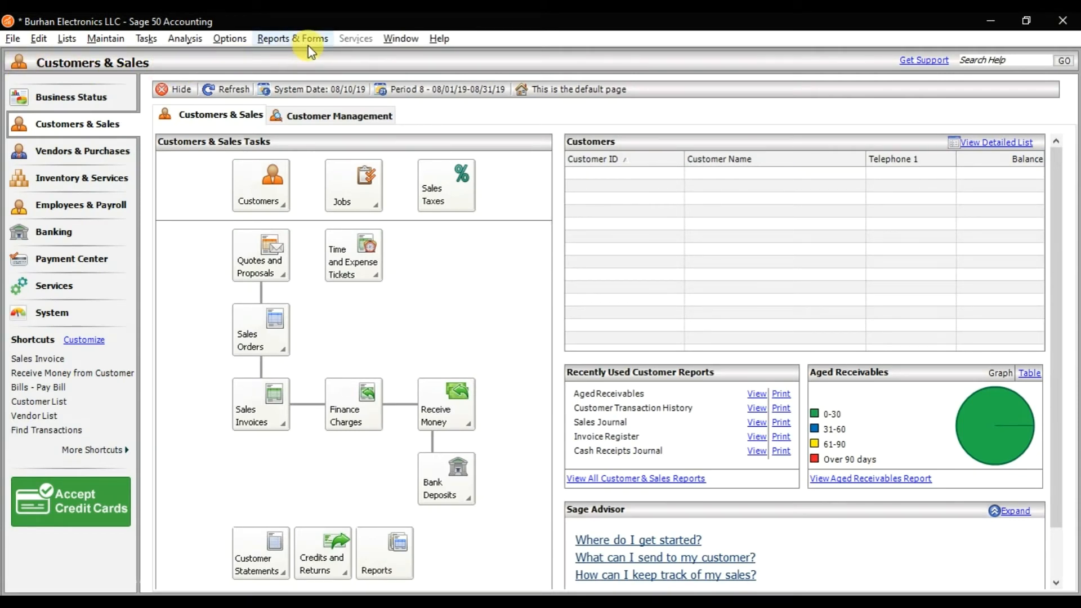
Display the Customer Ledgers report from the Accounts Receivable reports.
{"action": "left_click", "coordinate": [276, 38]}
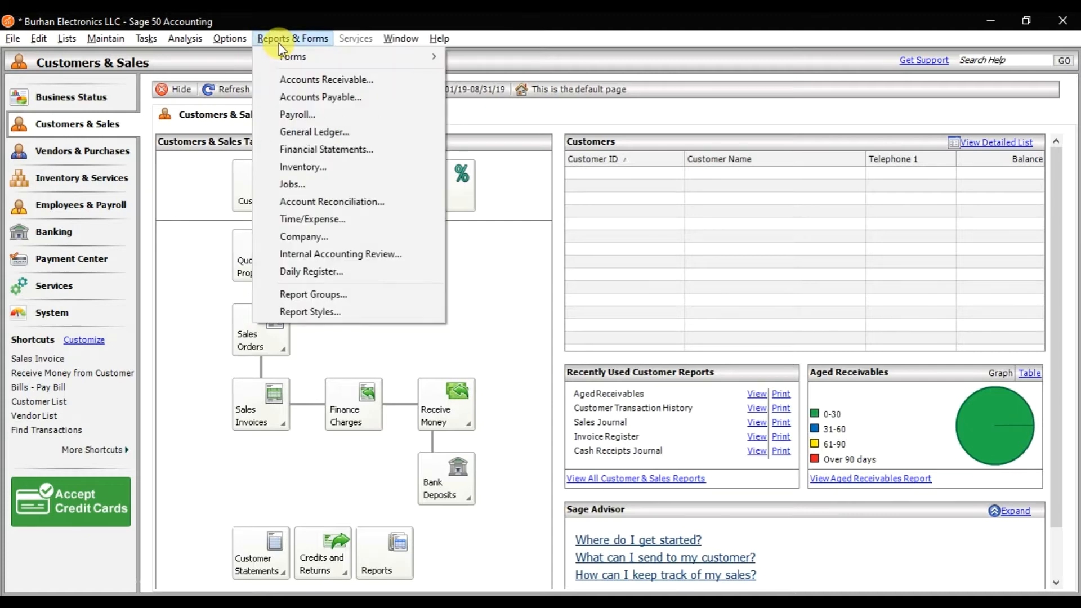
{"action": "left_click", "coordinate": [321, 85]}
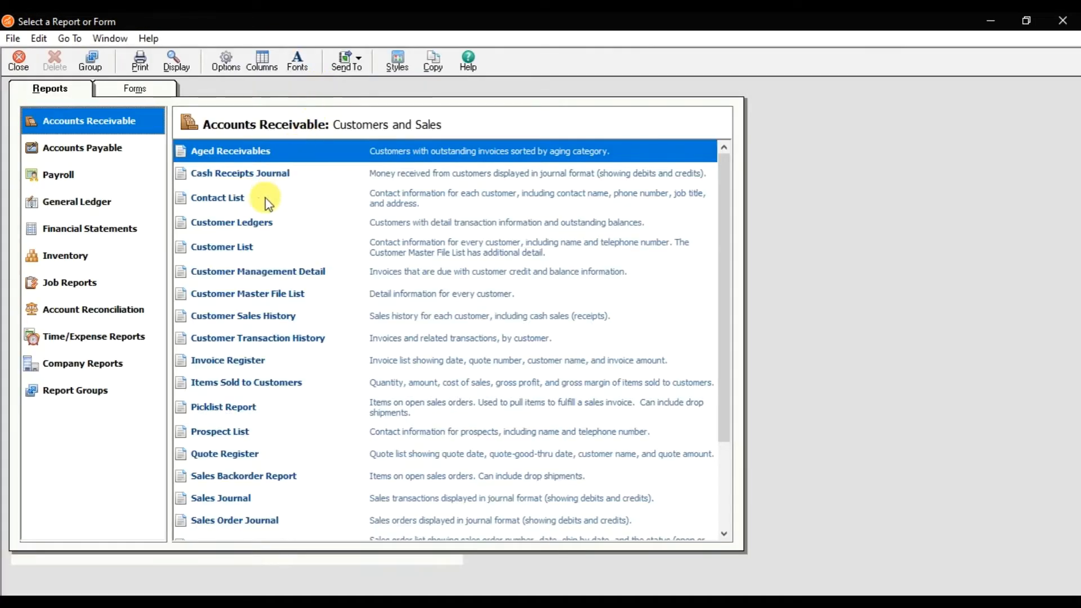
{"action": "left_click", "coordinate": [258, 226]}
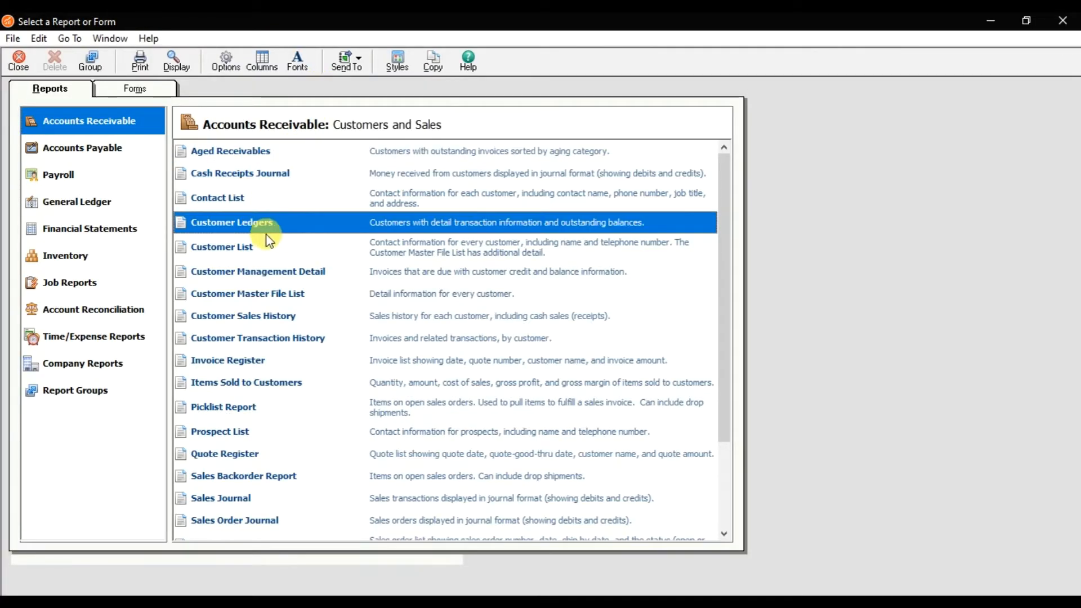
{"action": "double_click", "coordinate": [296, 231]}
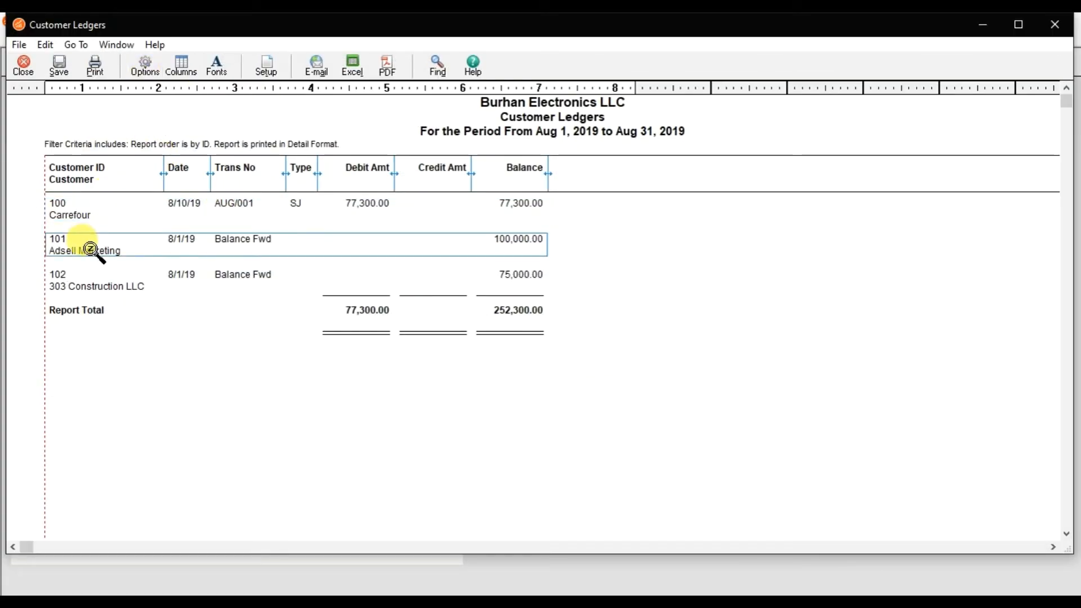
Filter the Customer Ledgers report by customer ID to include only Carrefour.
{"action": "left_click", "coordinate": [143, 71]}
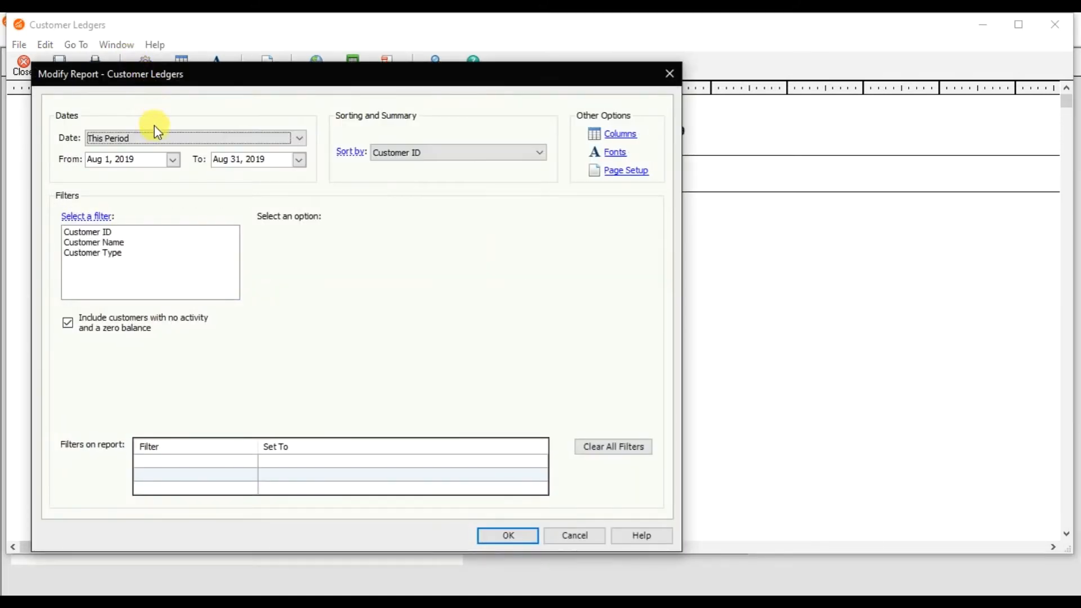
{"action": "left_click", "coordinate": [112, 231]}
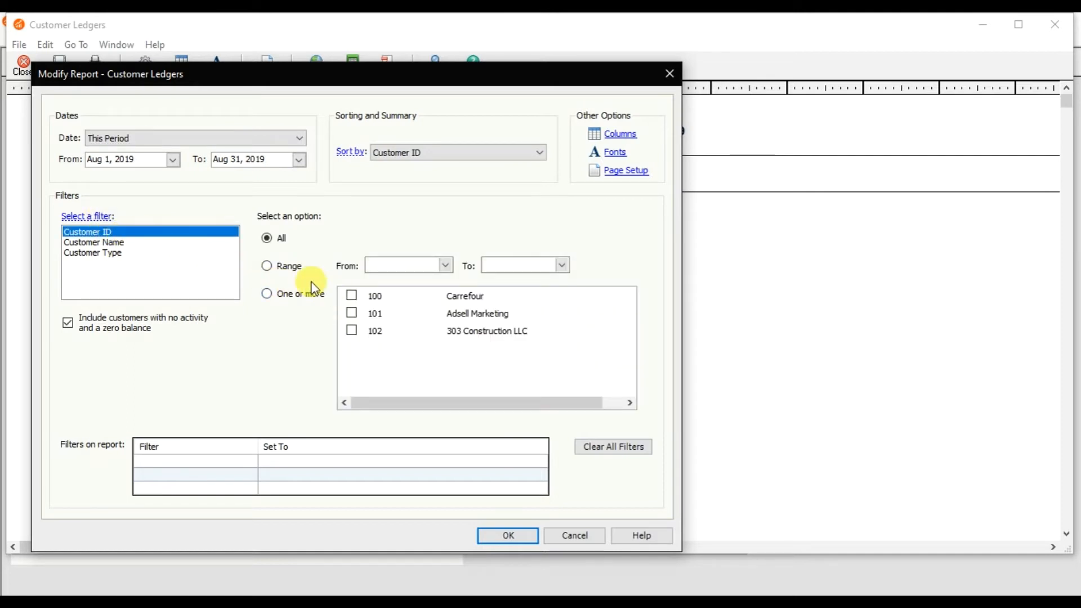
{"action": "left_click", "coordinate": [352, 296]}
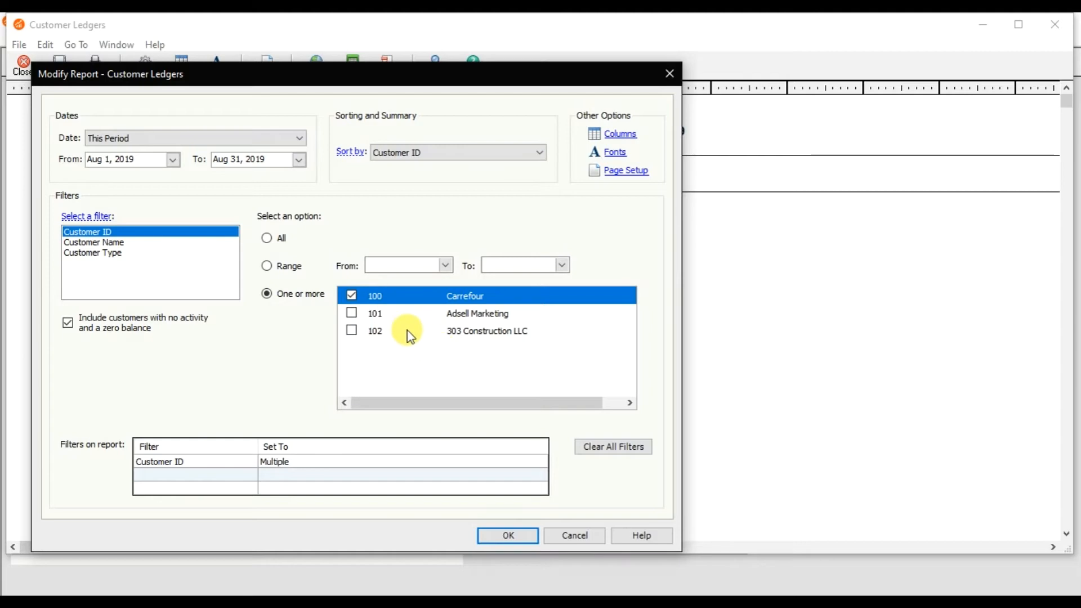
{"action": "left_click", "coordinate": [508, 536]}
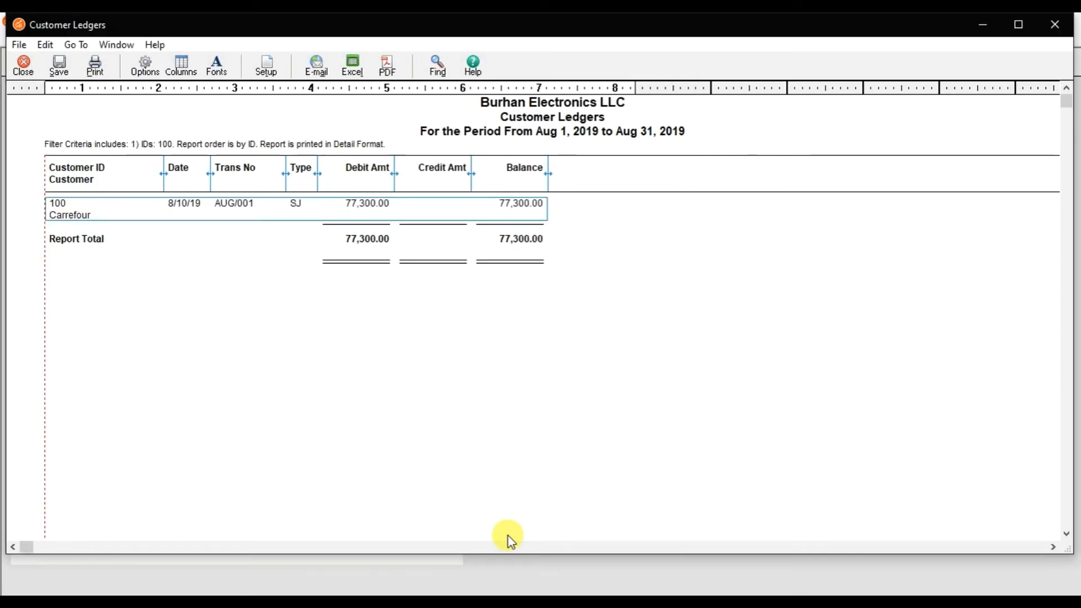